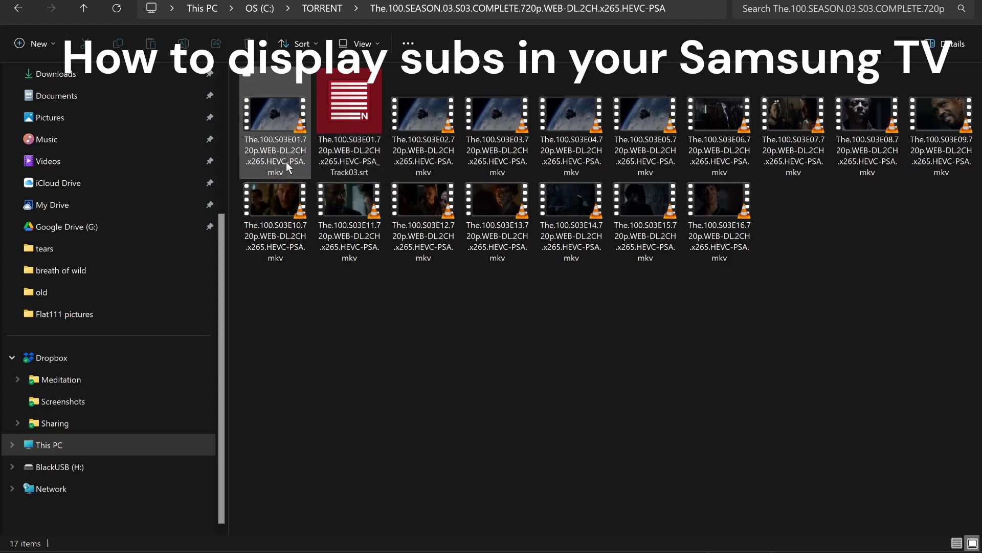
- Bring MKVcleaver forward, reposition it, and add the E02 .mkv to its Files to process list
{"action": "mouse_move", "coordinate": [284, 162]}
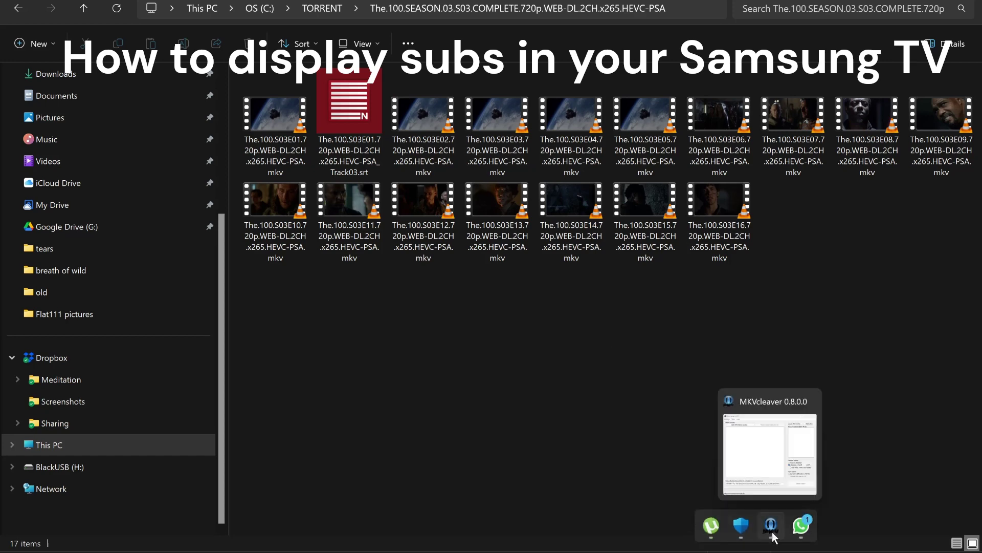
{"action": "left_click", "coordinate": [773, 530]}
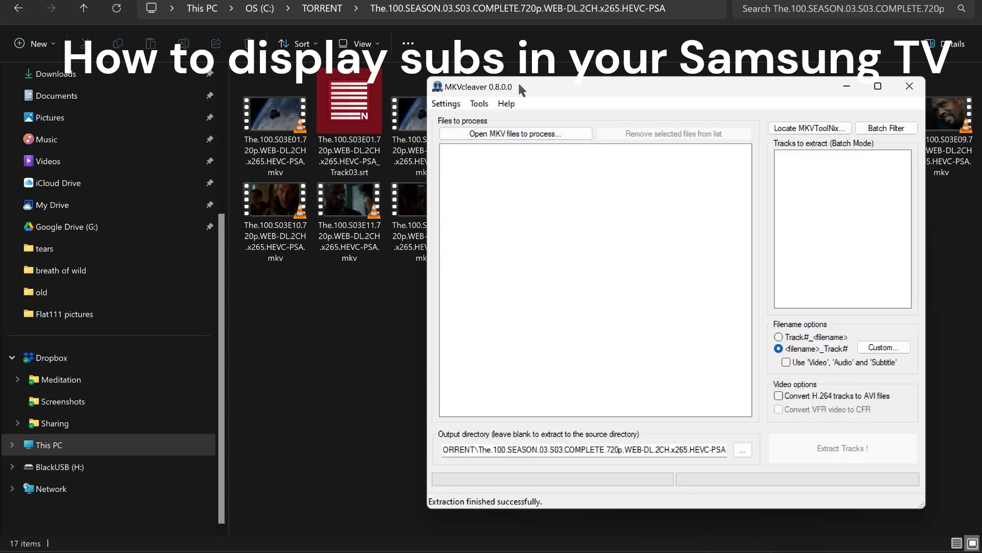
{"action": "left_click_drag", "start_coordinate": [523, 91], "coordinate": [547, 98]}
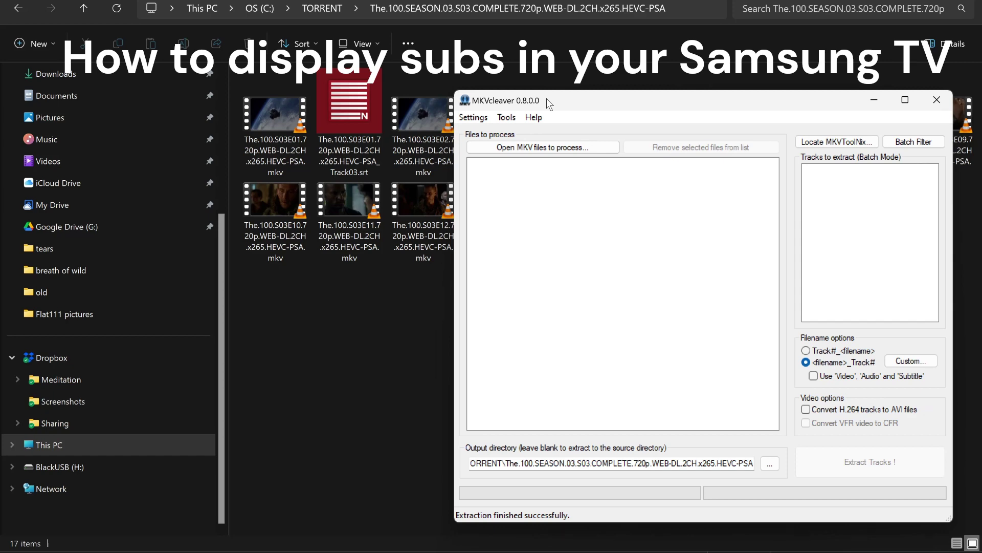
{"action": "left_click_drag", "start_coordinate": [546, 99], "coordinate": [356, 190]}
{"action": "left_click_drag", "start_coordinate": [419, 111], "coordinate": [361, 285]}
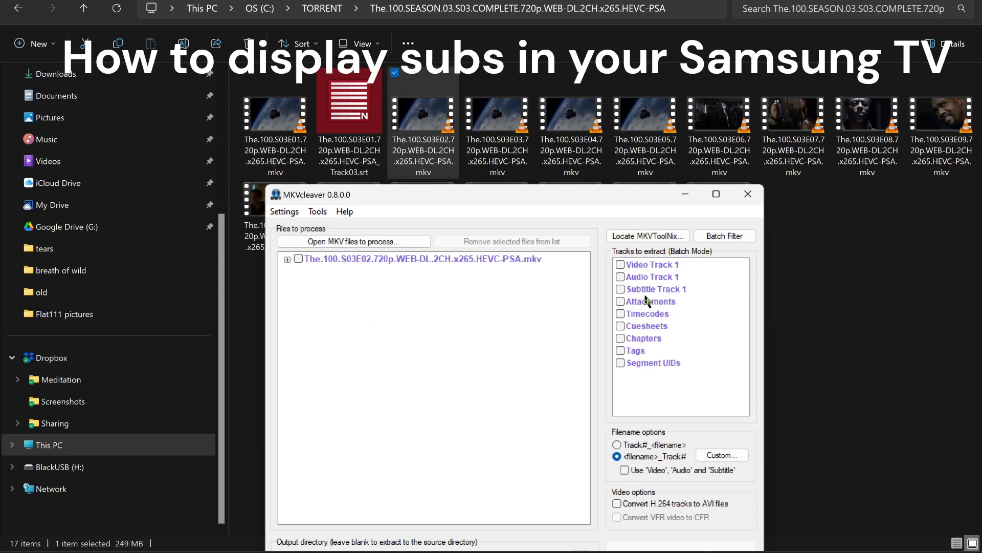
- Extract E02's Subtitle Track 1 to a Track03 .srt file in the season folder
{"action": "left_click", "coordinate": [621, 290]}
{"action": "left_click_drag", "start_coordinate": [505, 200], "coordinate": [563, 100]}
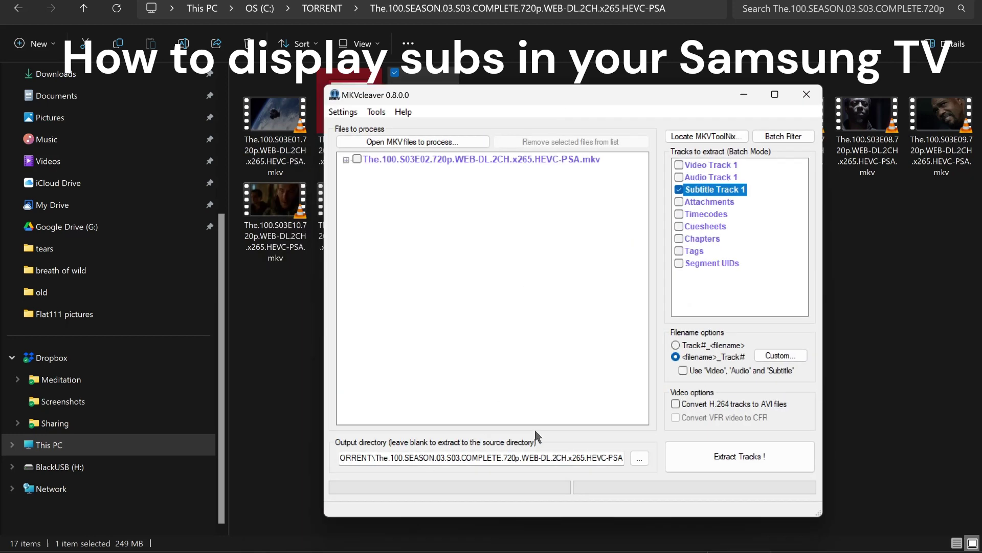
{"action": "left_click", "coordinate": [714, 456]}
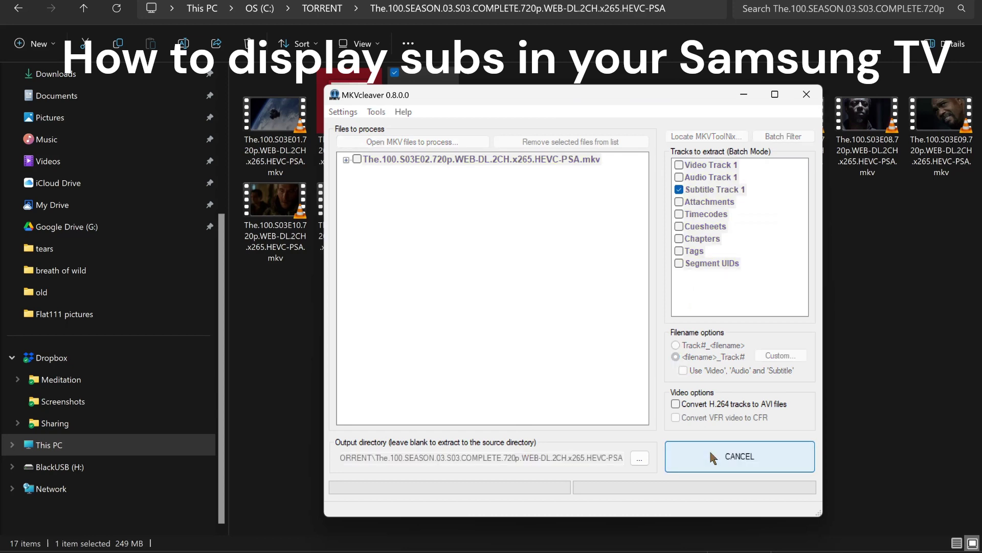
{"action": "left_click_drag", "start_coordinate": [573, 91], "coordinate": [635, 352]}
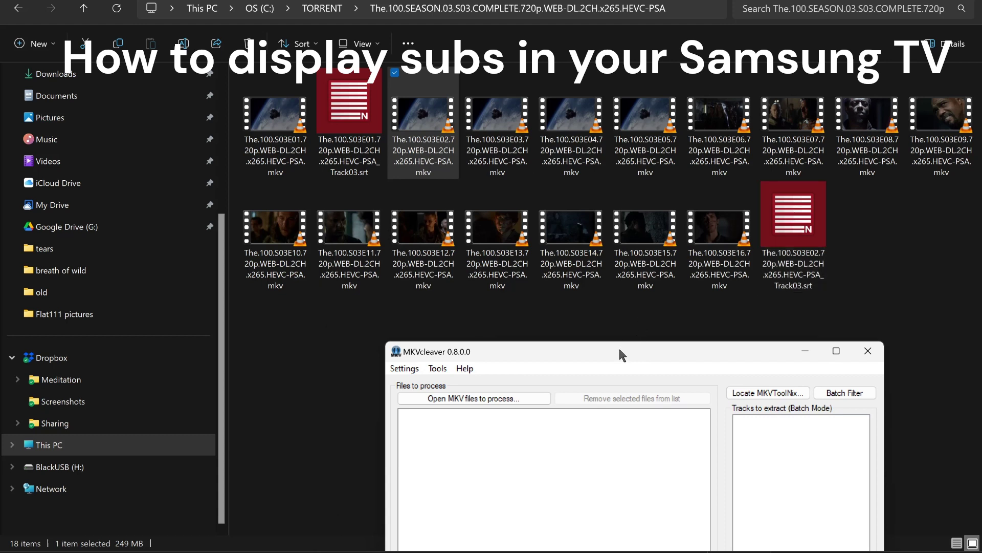
- Select episodes E04 through E09 in Explorer and add all six to MKVcleaver's file list
{"action": "left_click", "coordinate": [568, 267]}
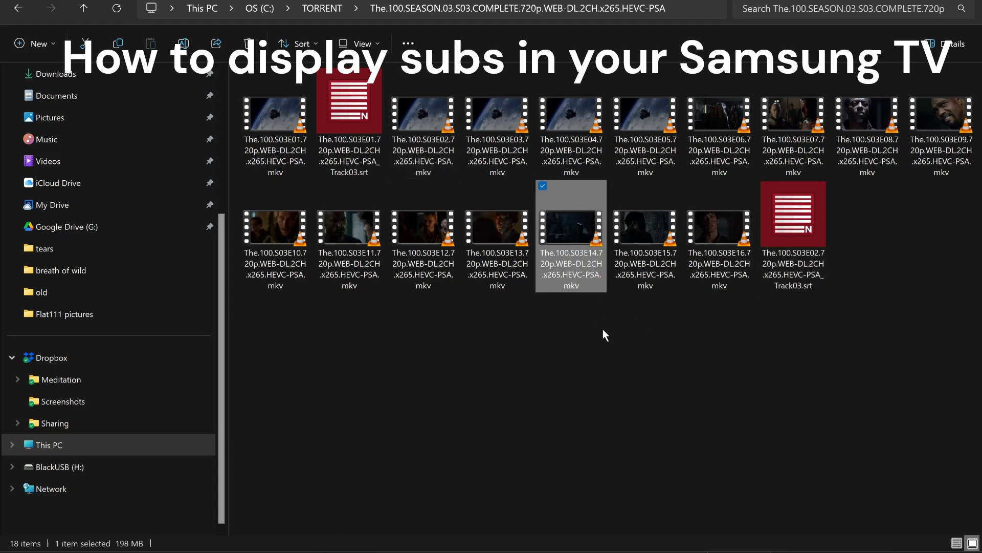
{"action": "key", "text": "alt+Tab"}
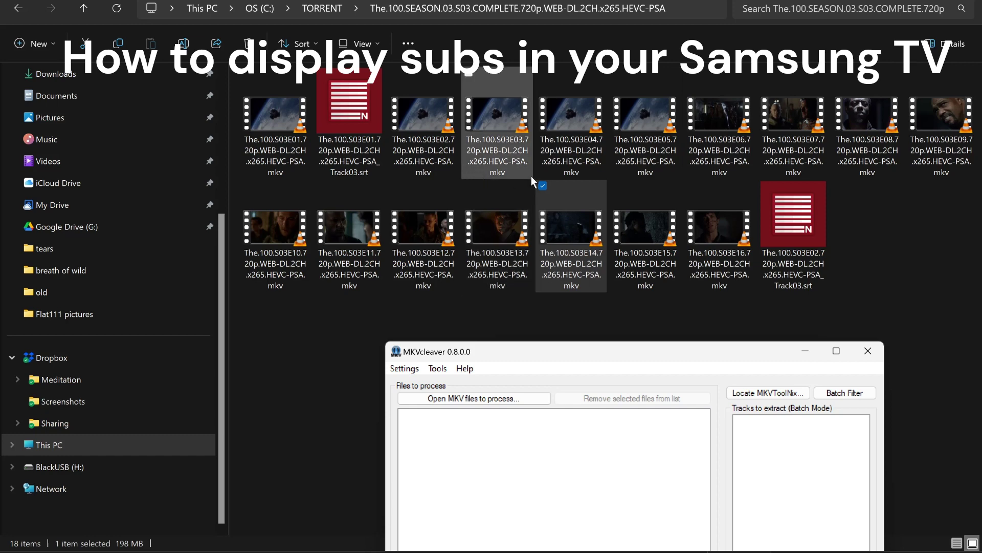
{"action": "left_click", "coordinate": [588, 154]}
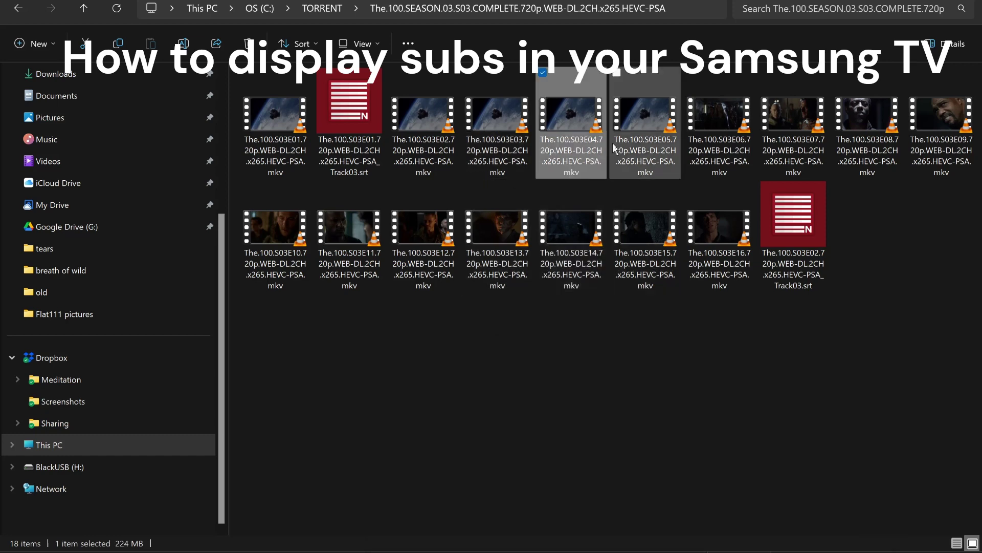
{"action": "left_click", "coordinate": [941, 112], "text": "shift"}
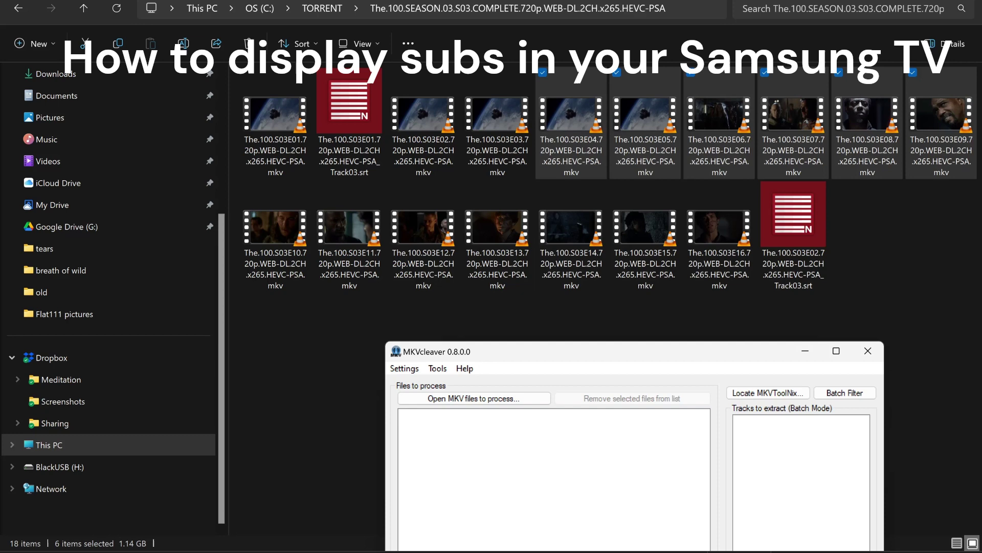
{"action": "left_click_drag", "start_coordinate": [596, 107], "coordinate": [547, 428]}
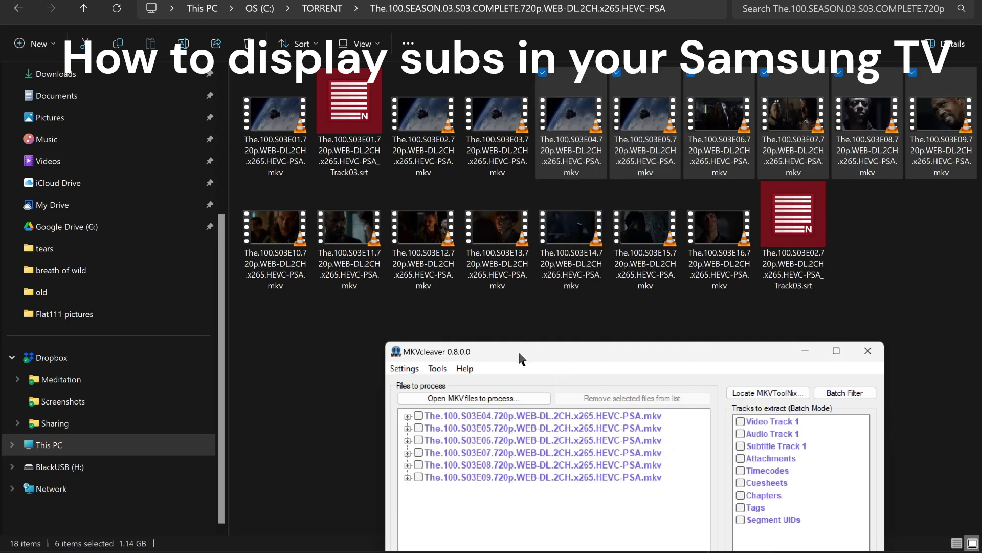
- Tick E04 and E05 for processing and mark E04's Subtitle Track 1 for extraction
{"action": "left_click_drag", "start_coordinate": [518, 350], "coordinate": [489, 241]}
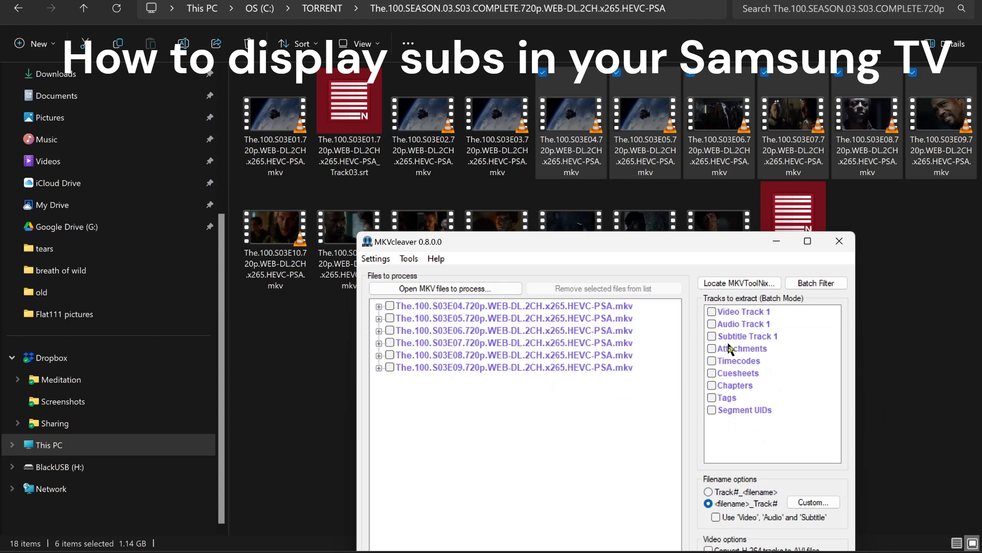
{"action": "left_click", "coordinate": [610, 307]}
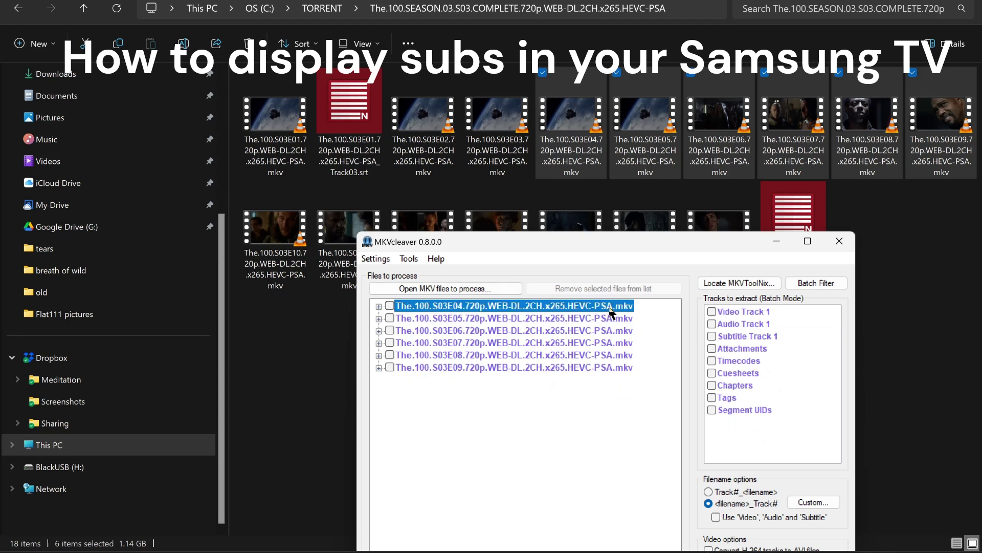
{"action": "left_click", "coordinate": [716, 338]}
{"action": "left_click", "coordinate": [588, 319]}
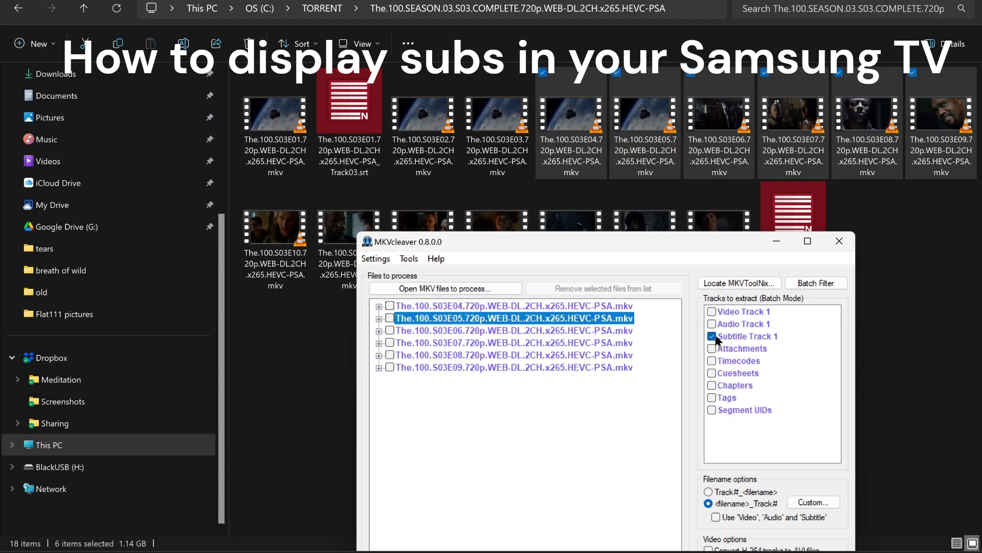
{"action": "left_click", "coordinate": [629, 332]}
{"action": "left_click", "coordinate": [622, 344]}
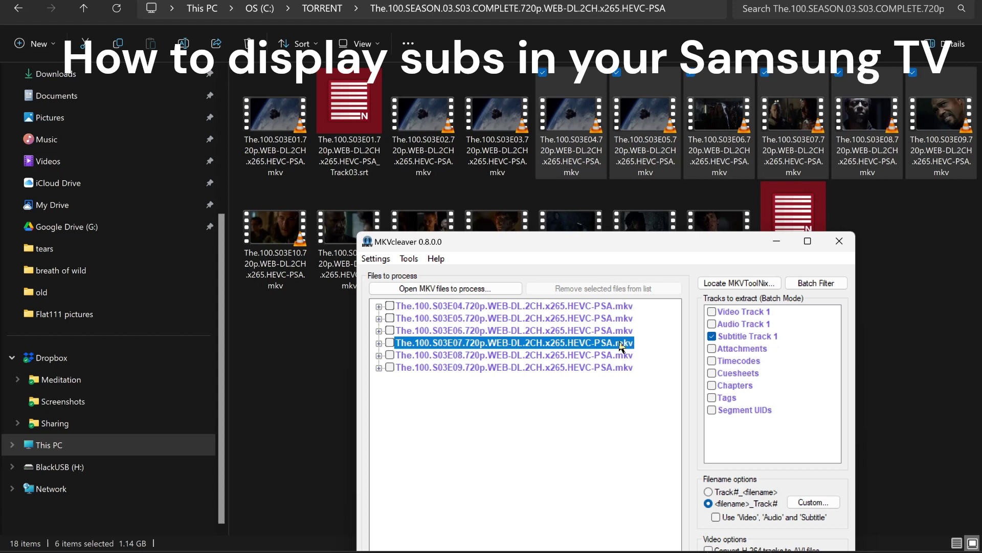
{"action": "left_click", "coordinate": [617, 355]}
{"action": "left_click", "coordinate": [610, 368]}
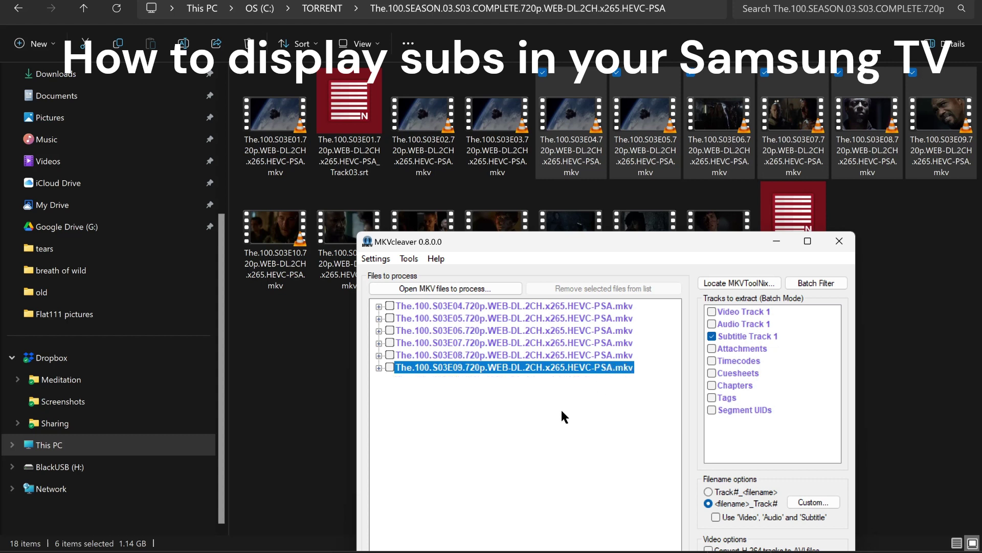
{"action": "left_click", "coordinate": [390, 318]}
{"action": "left_click", "coordinate": [395, 305]}
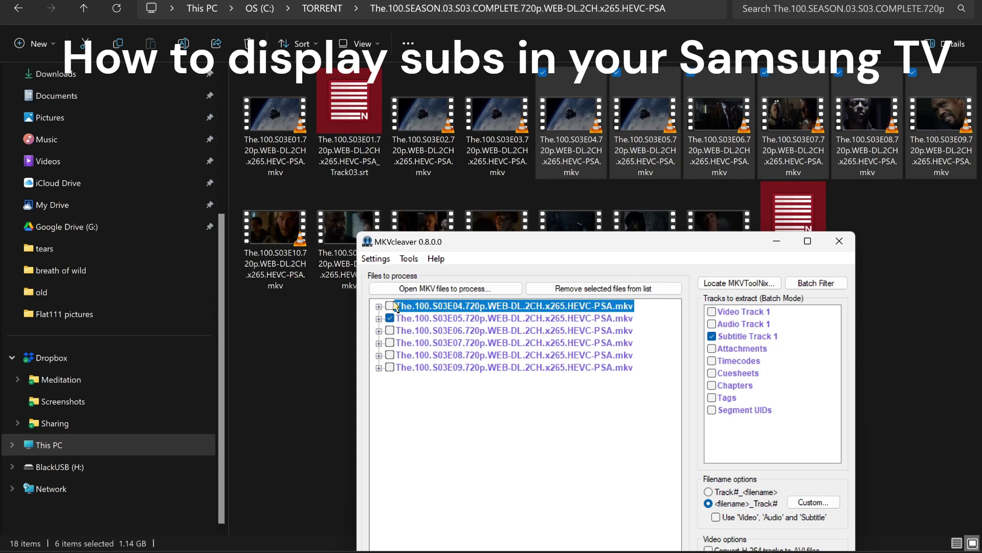
{"action": "left_click", "coordinate": [378, 307]}
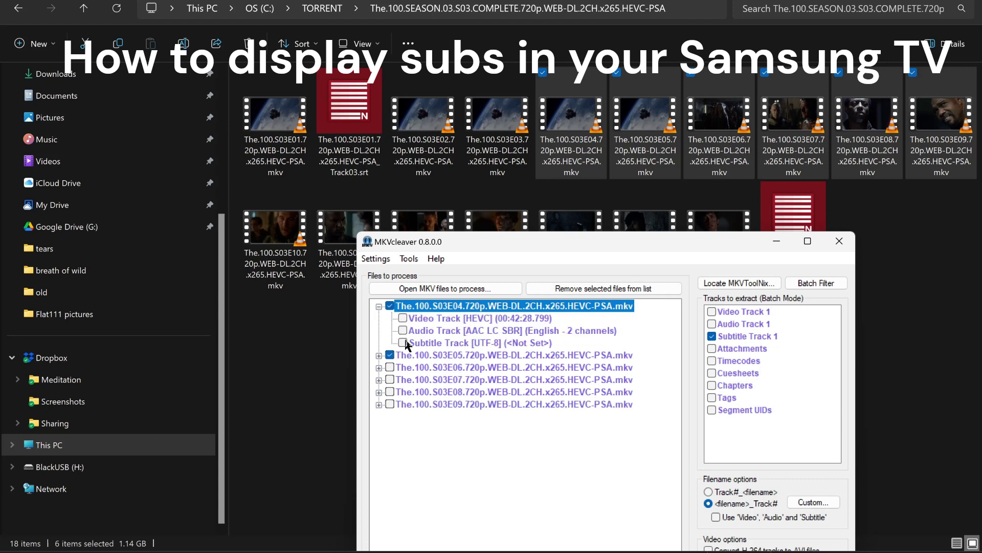
{"action": "left_click", "coordinate": [403, 343]}
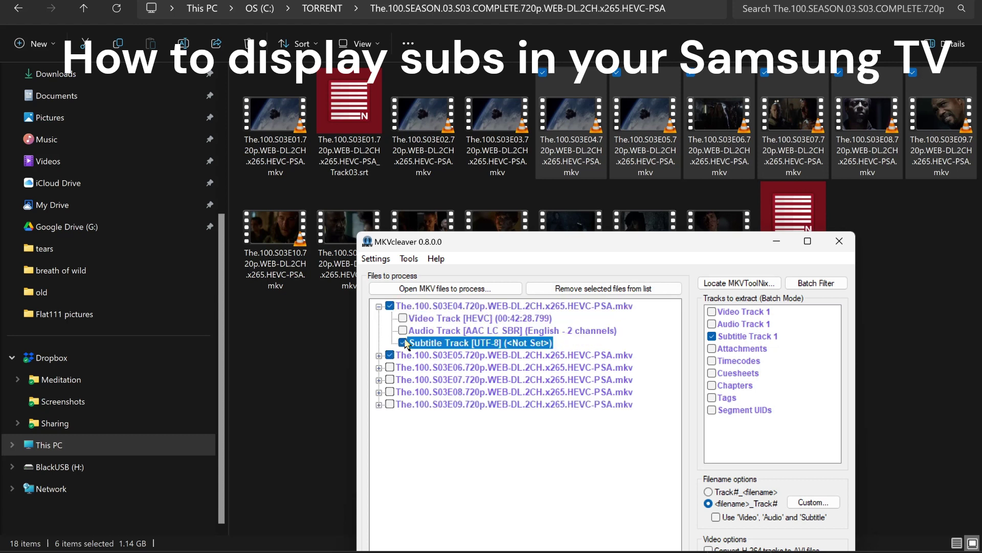
- Tick episodes E05 through E07 and mark E06's subtitle track for extraction
{"action": "left_click", "coordinate": [390, 367]}
{"action": "left_click", "coordinate": [390, 379]}
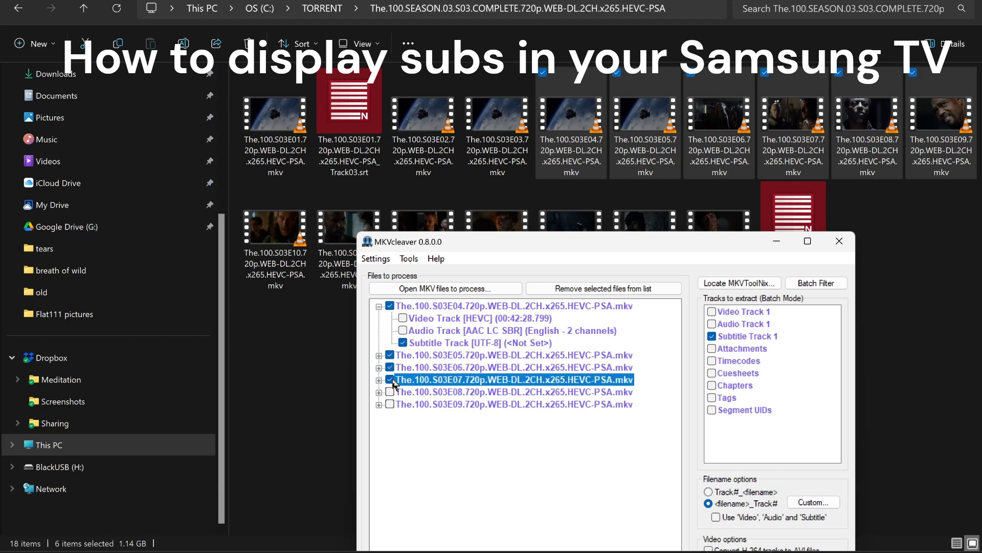
{"action": "left_click", "coordinate": [379, 368]}
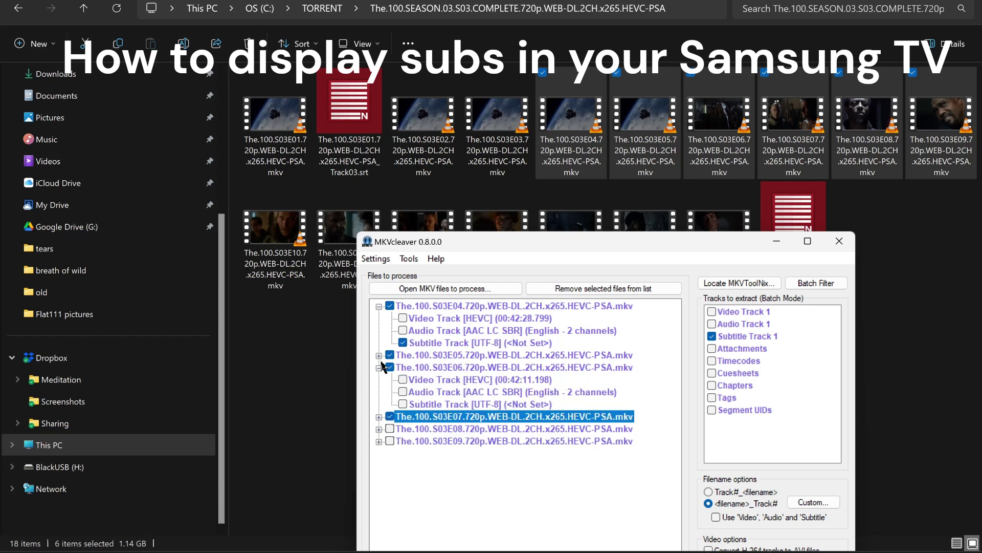
{"action": "key", "text": "Up"}
{"action": "key", "text": "Up"}
{"action": "key", "text": "Up"}
{"action": "key", "text": "Up"}
{"action": "key", "text": "Up"}
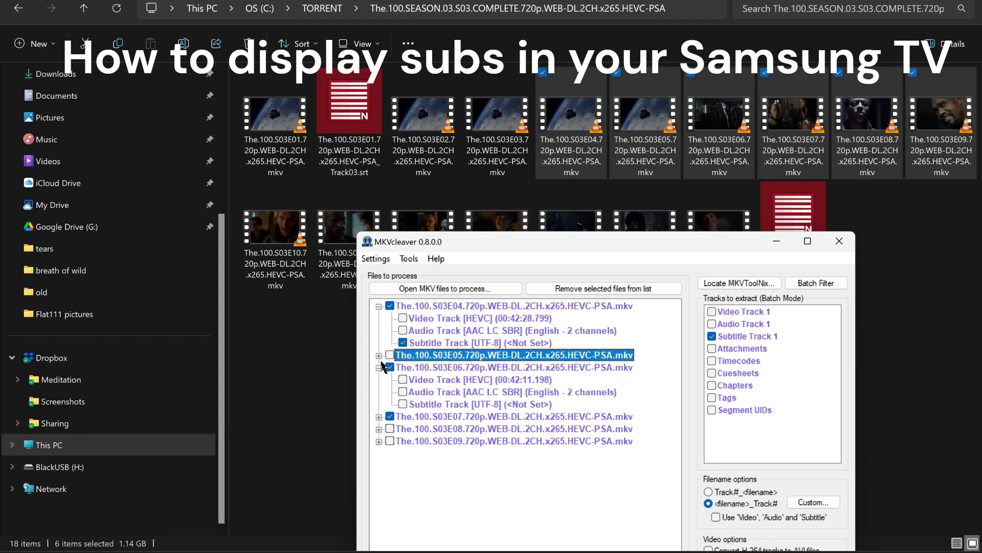
{"action": "key", "text": "space"}
{"action": "key", "text": "Right"}
{"action": "key", "text": "Down"}
{"action": "key", "text": "Down"}
{"action": "key", "text": "Down"}
{"action": "key", "text": "Down"}
{"action": "key", "text": "Down"}
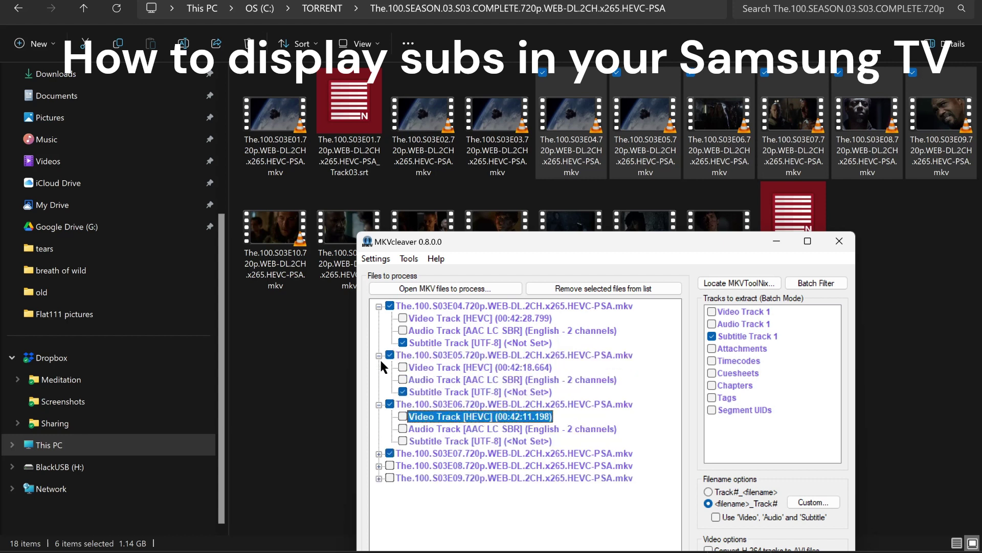
{"action": "key", "text": "Down"}
{"action": "key", "text": "Down"}
{"action": "key", "text": "space"}
- Expand E07 and tick its subtitle track for extraction
{"action": "key", "text": "Down"}
{"action": "key", "text": "Down"}
{"action": "key", "text": "Up"}
{"action": "key", "text": "Right"}
{"action": "key", "text": "Down"}
{"action": "key", "text": "Down"}
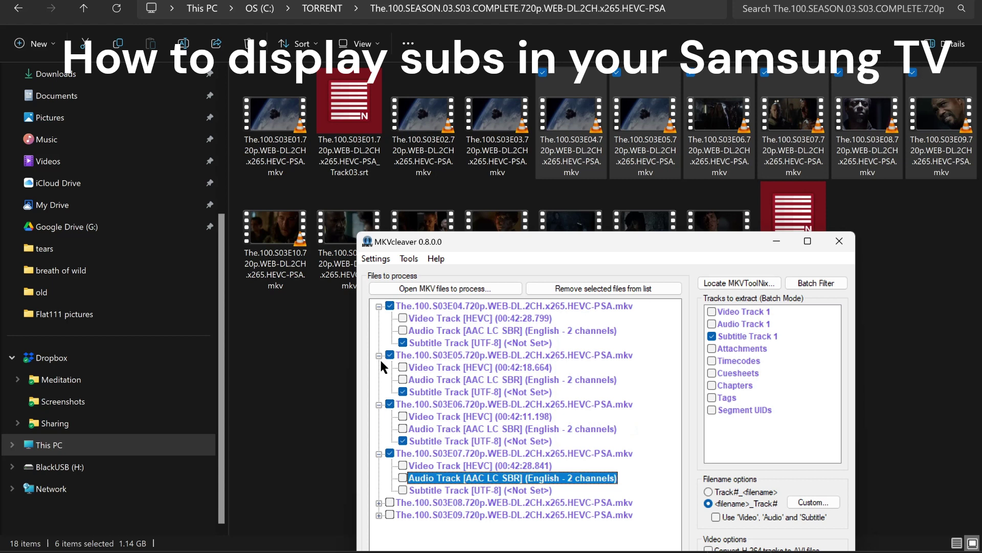
{"action": "key", "text": "Down"}
{"action": "key", "text": "space"}
- Tick E08's subtitle track for extraction and expand episode E09
{"action": "key", "text": "Down"}
{"action": "key", "text": "space"}
{"action": "key", "text": "space"}
{"action": "key", "text": "Right"}
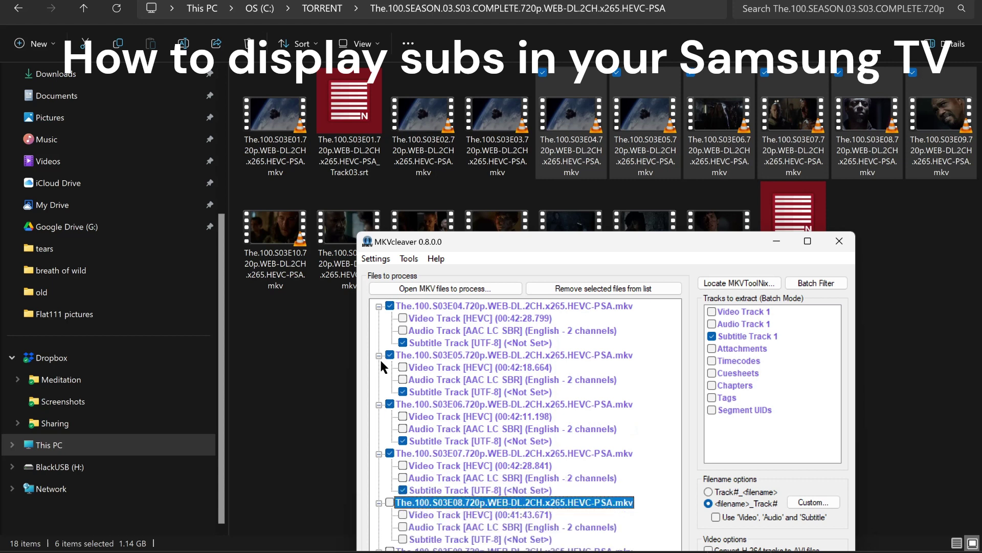
{"action": "key", "text": "Down"}
{"action": "key", "text": "Down"}
{"action": "key", "text": "Down"}
{"action": "key", "text": "space"}
{"action": "key", "text": "Down"}
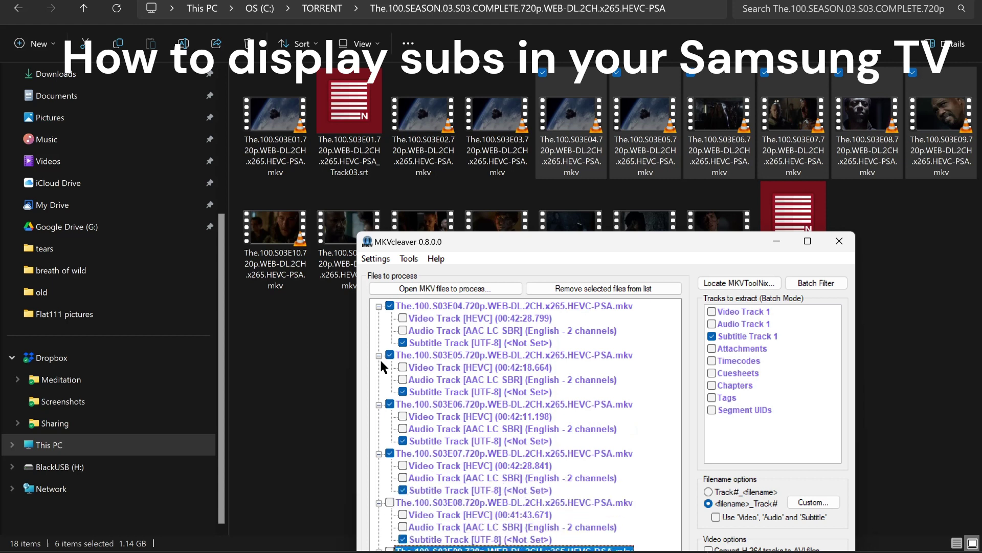
{"action": "key", "text": "Right"}
{"action": "key", "text": "Down"}
{"action": "key", "text": "Down"}
{"action": "key", "text": "Down"}
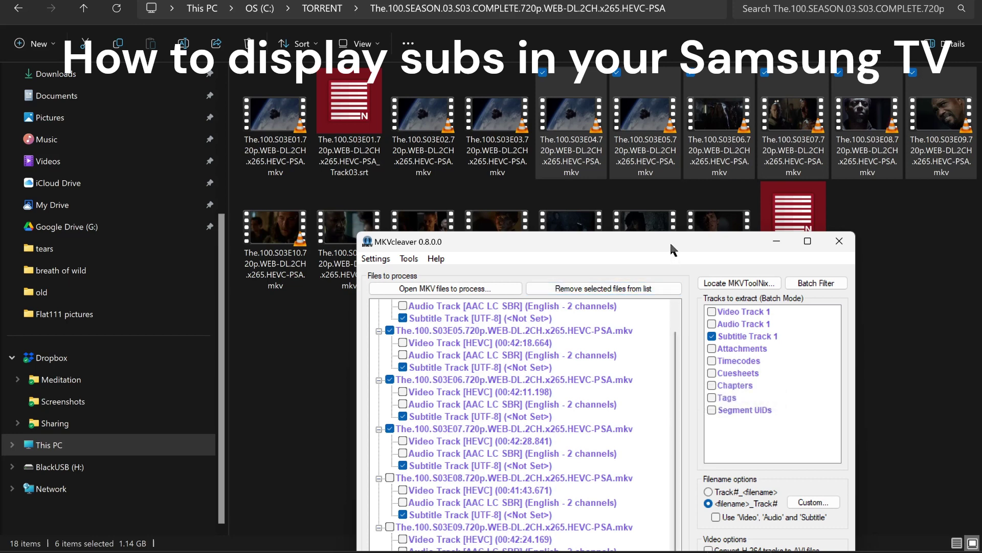
- Run Extract Tracks! on the ticked subtitles and reveal the new Track03.srt files beside the episodes
{"action": "left_click_drag", "start_coordinate": [671, 251], "coordinate": [692, 111]}
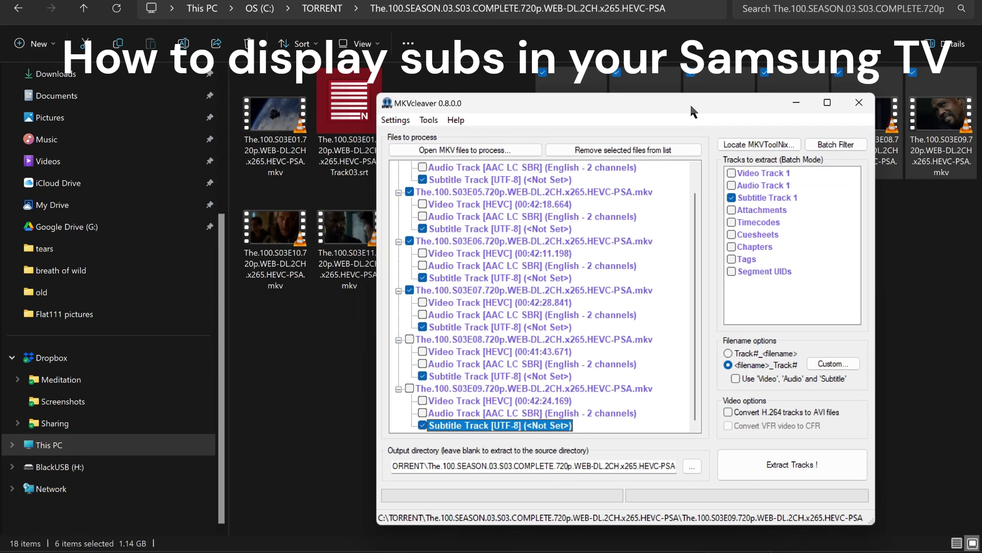
{"action": "left_click", "coordinate": [772, 467]}
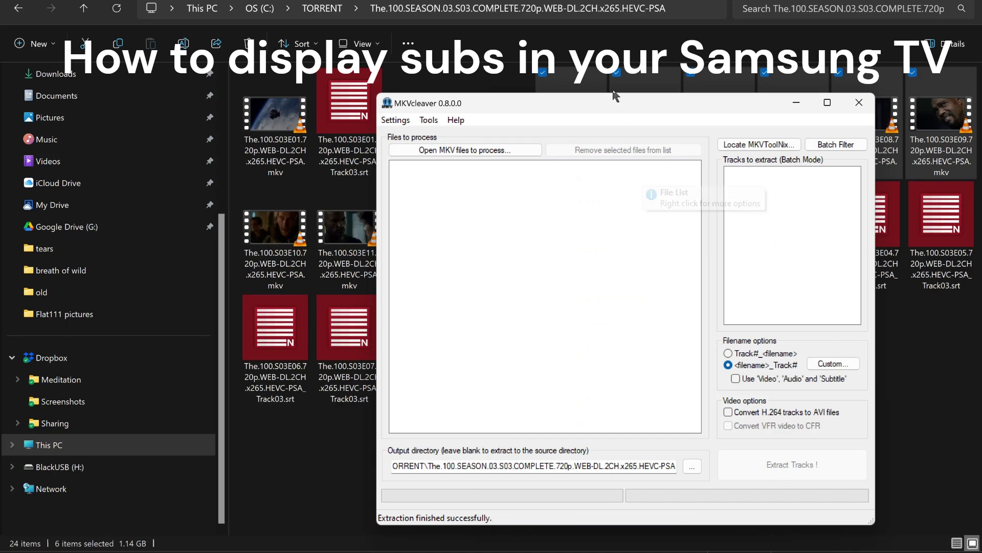
{"action": "left_click_drag", "start_coordinate": [596, 97], "coordinate": [680, 399]}
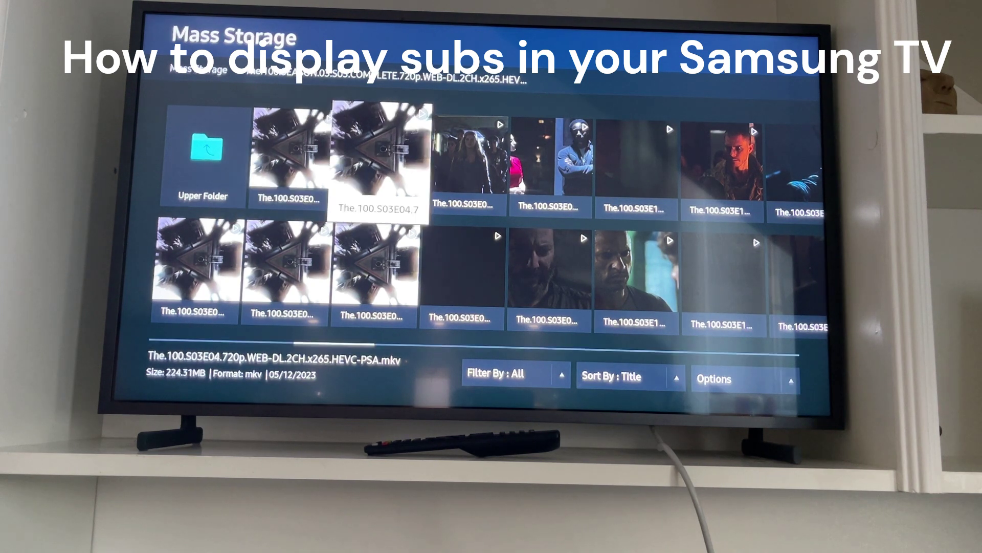
- Highlight the S03E08 tile on the TV and start it playing
{"action": "key", "text": "Right"}
{"action": "key", "text": "Right"}
{"action": "key", "text": "Right"}
{"action": "key", "text": "Right"}
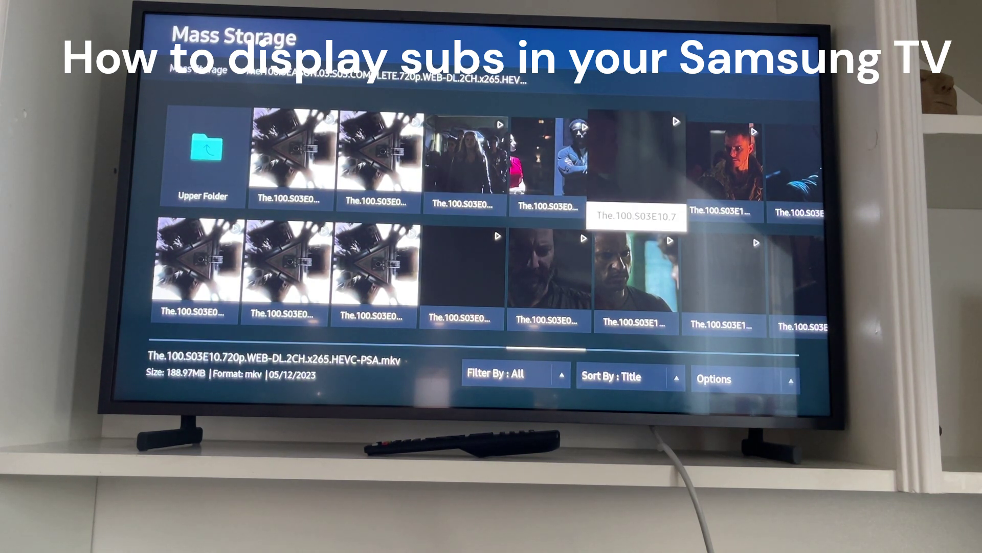
{"action": "key", "text": "Left"}
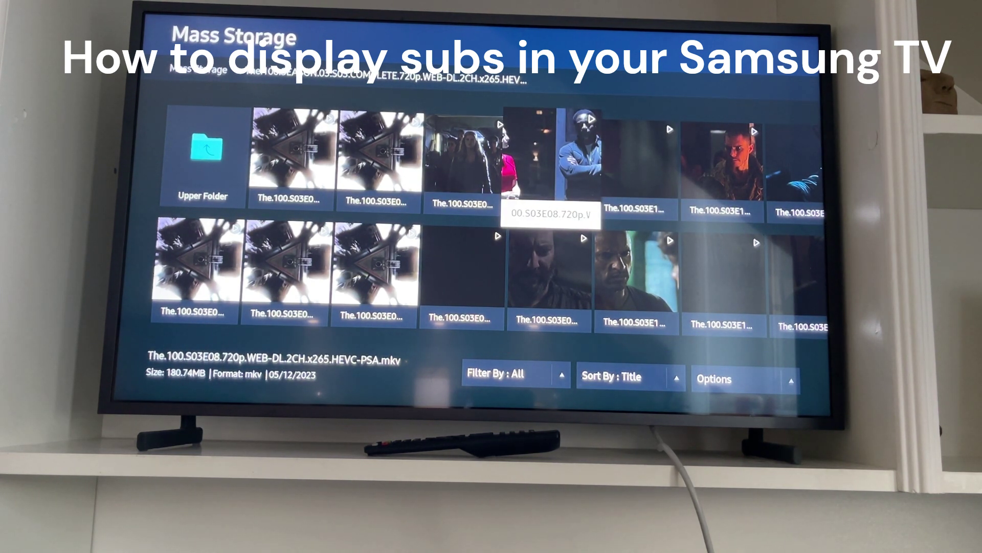
{"action": "key", "text": "Return"}
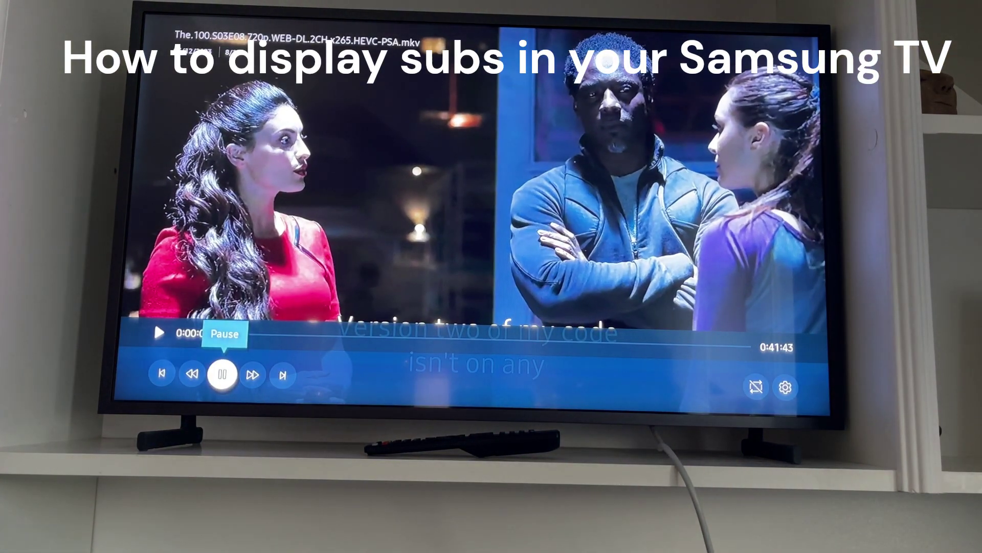
- Pause S03E08 at 0:00:04 and review Subtitle Settings (Sync, Size, Encoding) before closing them
{"action": "key", "text": "Return"}
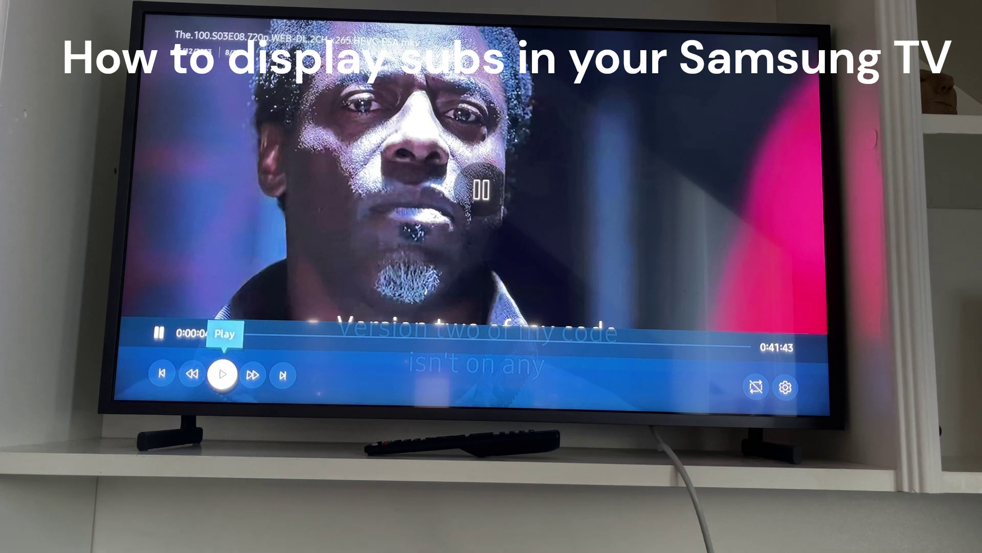
{"action": "key", "text": "Right"}
{"action": "key", "text": "Right"}
{"action": "key", "text": "Right"}
{"action": "key", "text": "Right"}
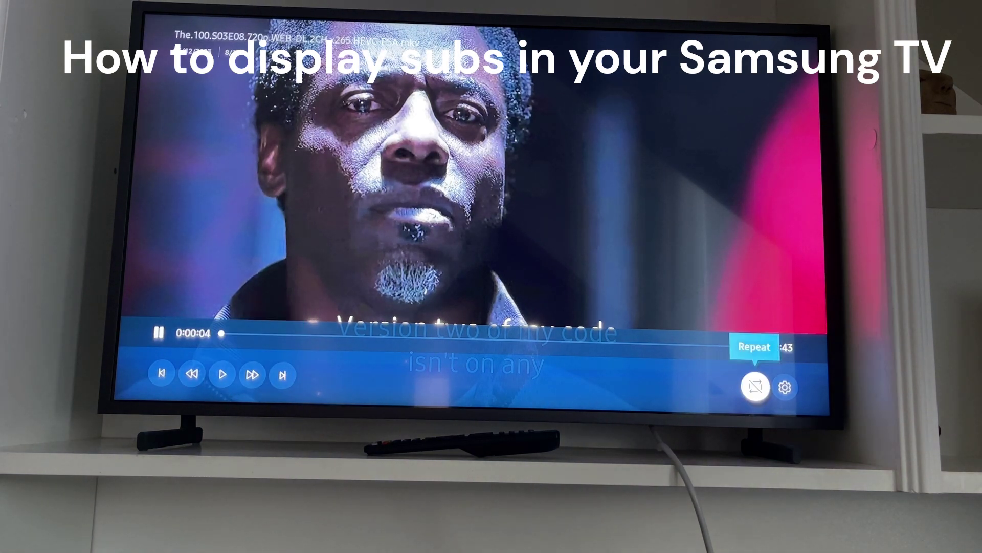
{"action": "key", "text": "Return"}
{"action": "key", "text": "Return"}
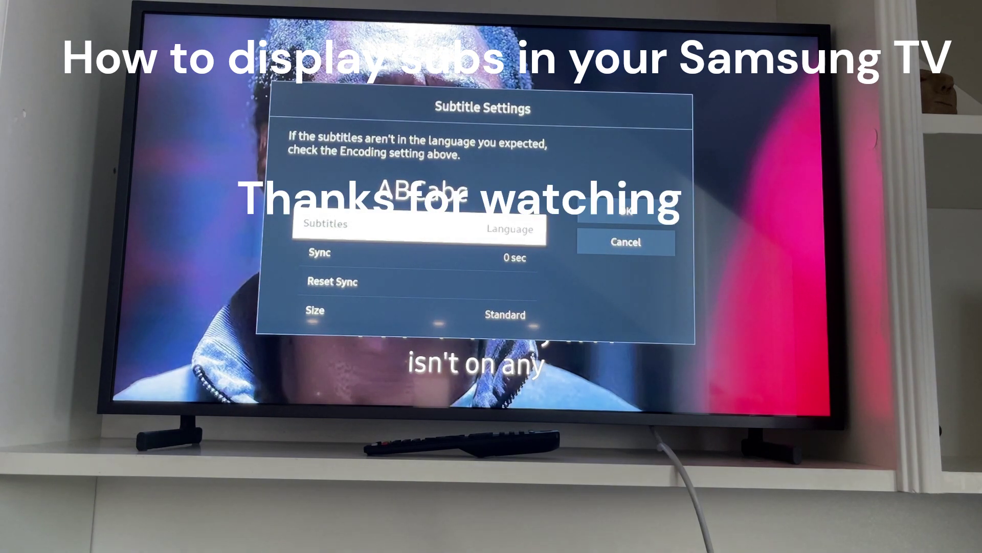
{"action": "key", "text": "Down"}
{"action": "key", "text": "Down"}
{"action": "key", "text": "Down"}
{"action": "key", "text": "Down"}
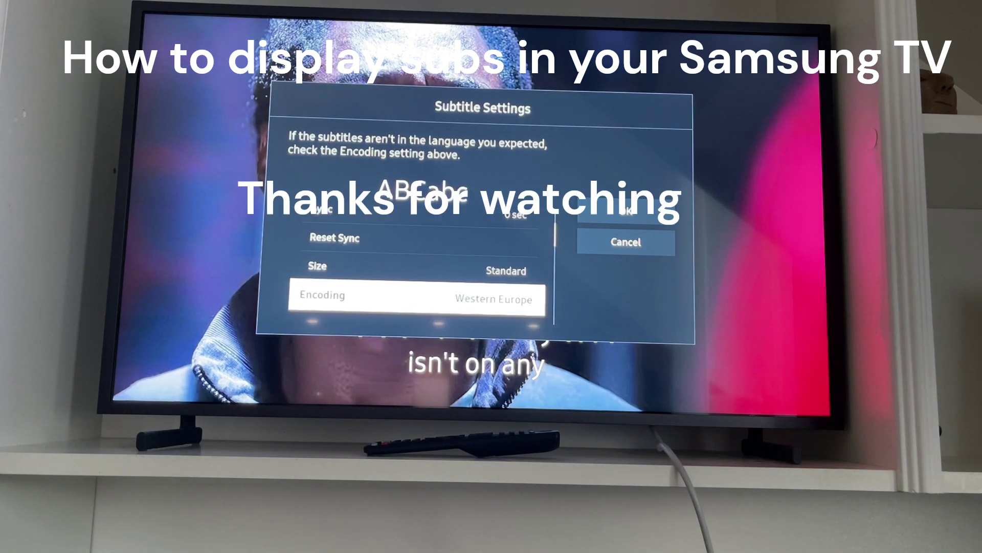
{"action": "key", "text": "Up"}
{"action": "key", "text": "Up"}
{"action": "key", "text": "Up"}
{"action": "key", "text": "Up"}
{"action": "key", "text": "Right"}
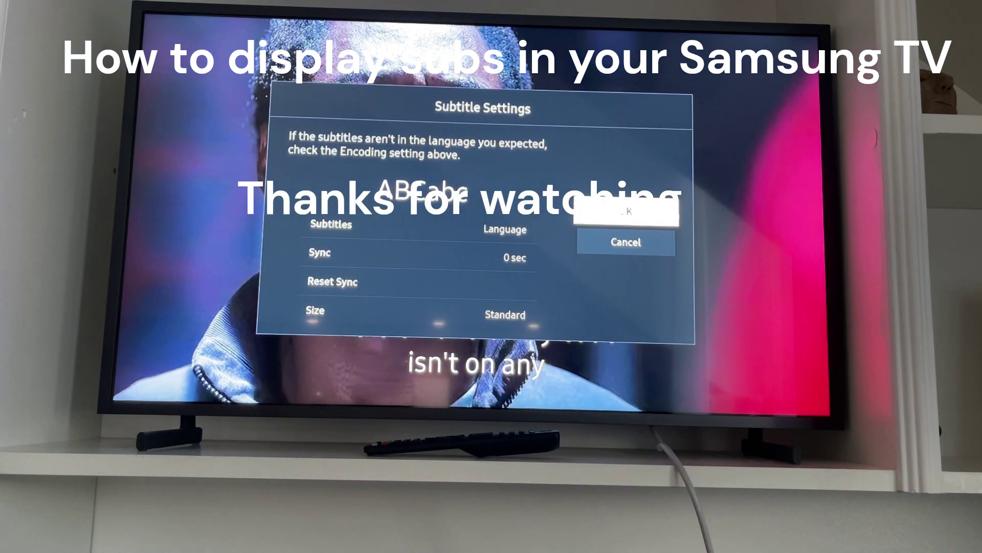
{"action": "key", "text": "Return"}
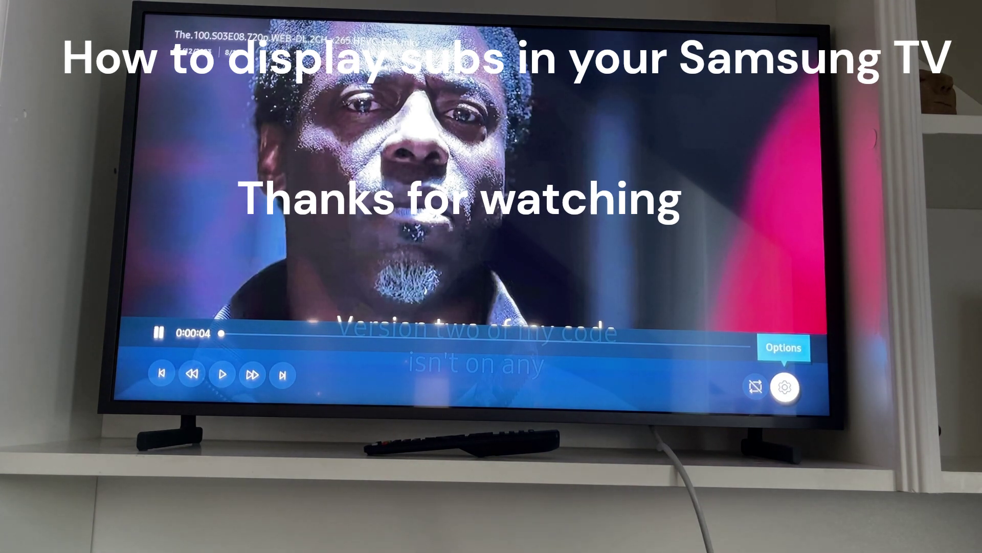